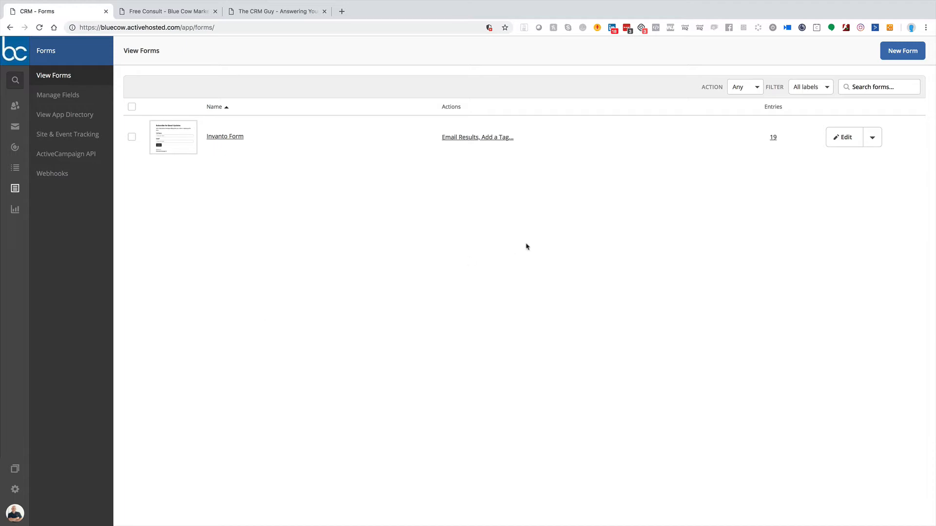
Step: Start a new inline form and name it Test Form
{"action": "left_click", "coordinate": [901, 56]}
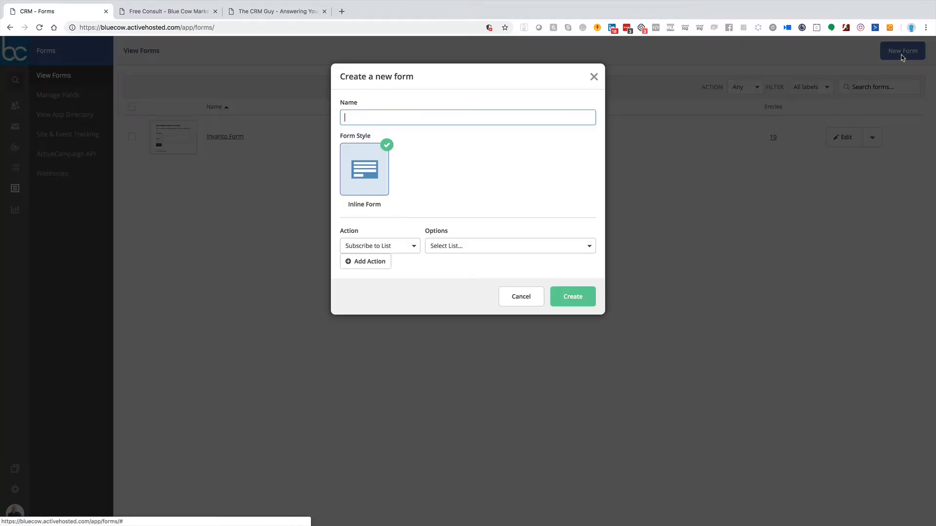
{"action": "type", "text": "Test"}
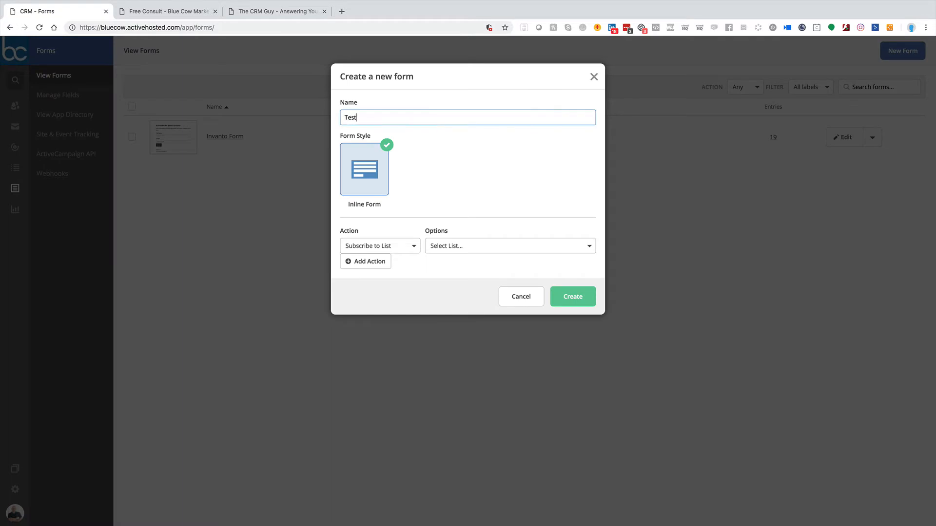
{"action": "type", "text": " Form"}
Step: Keep Subscribe to List as the form's action and choose Email Notification List as its list
{"action": "left_click", "coordinate": [366, 246]}
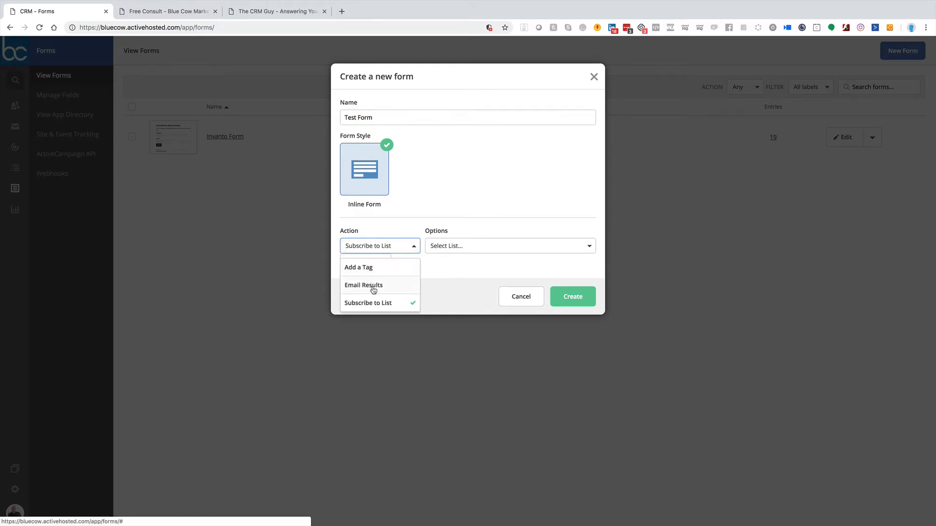
{"action": "left_click", "coordinate": [376, 244]}
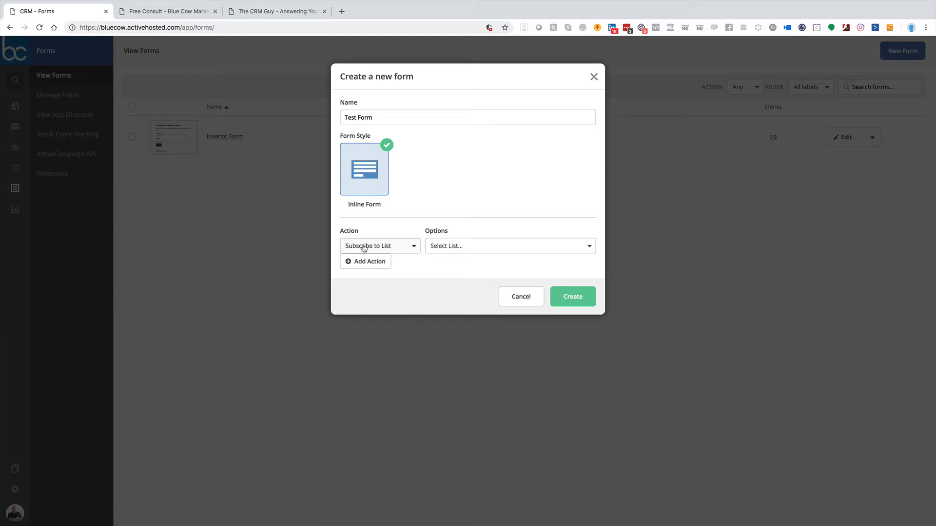
{"action": "left_click", "coordinate": [476, 247]}
{"action": "scroll", "coordinate": [461, 319], "scroll_direction": "down", "scroll_amount": 3}
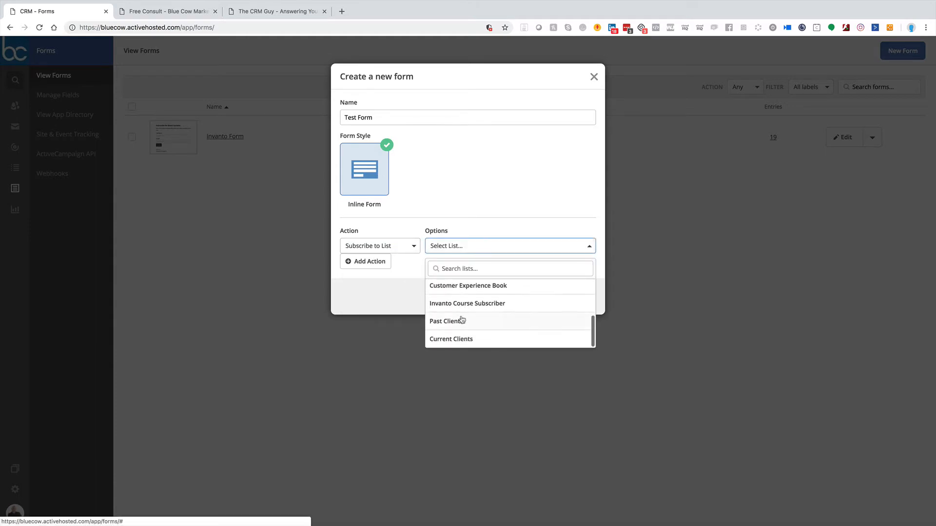
{"action": "scroll", "coordinate": [484, 323], "scroll_direction": "up", "scroll_amount": 3}
{"action": "scroll", "coordinate": [483, 320], "scroll_direction": "down", "scroll_amount": 1}
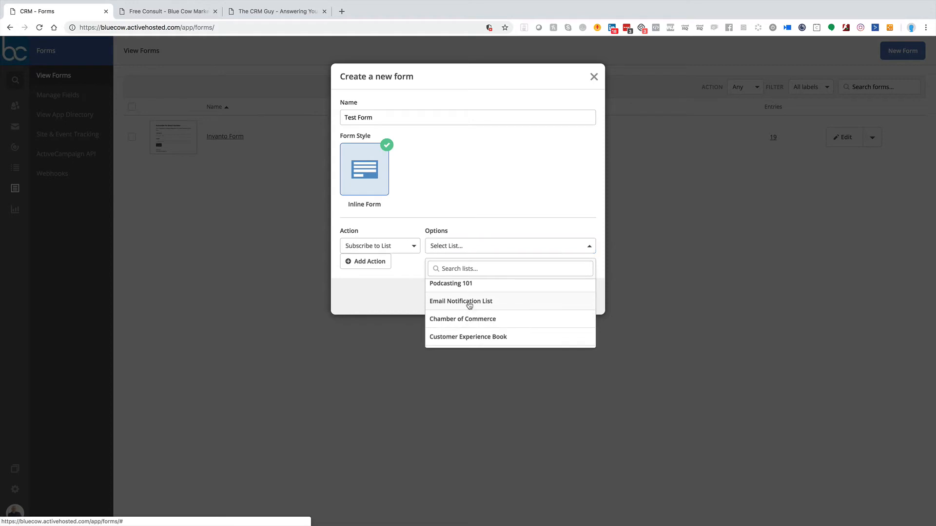
{"action": "left_click", "coordinate": [468, 302]}
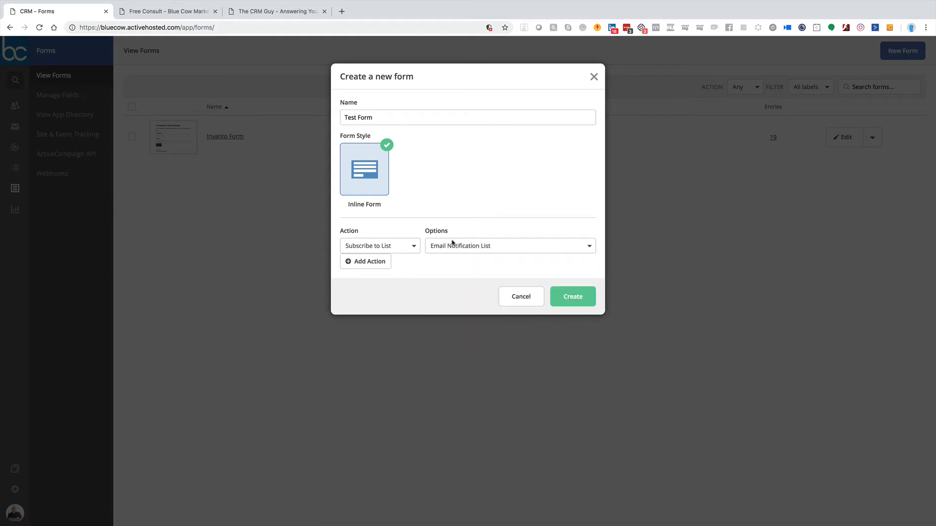
Step: Add a second form action that adds the tag Test Tag 1, and create the form
{"action": "left_click", "coordinate": [373, 262]}
{"action": "left_click", "coordinate": [377, 268]}
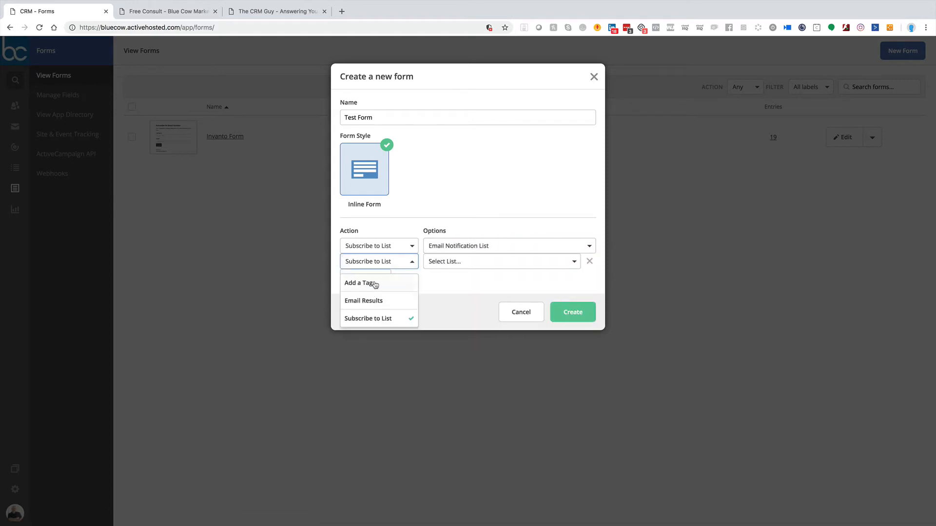
{"action": "left_click", "coordinate": [379, 284]}
{"action": "type", "text": "Test Tag 1"}
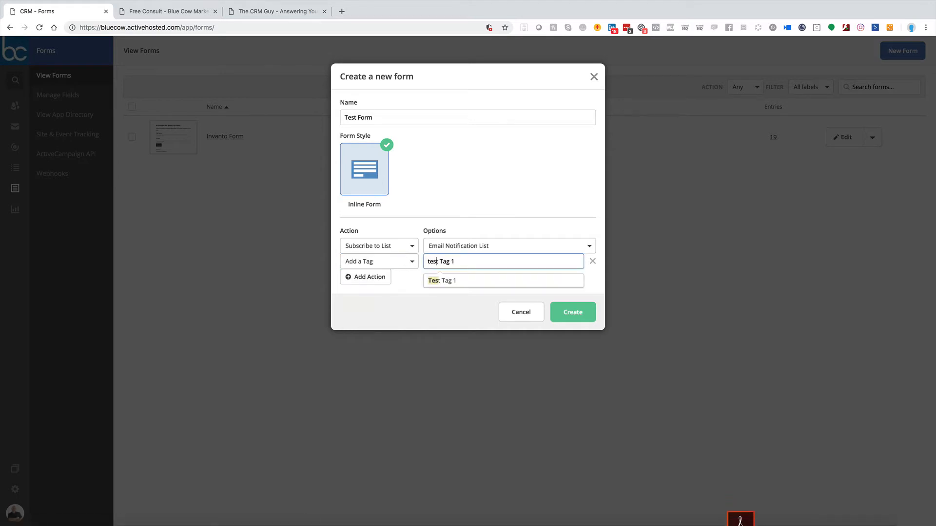
{"action": "left_click", "coordinate": [454, 276]}
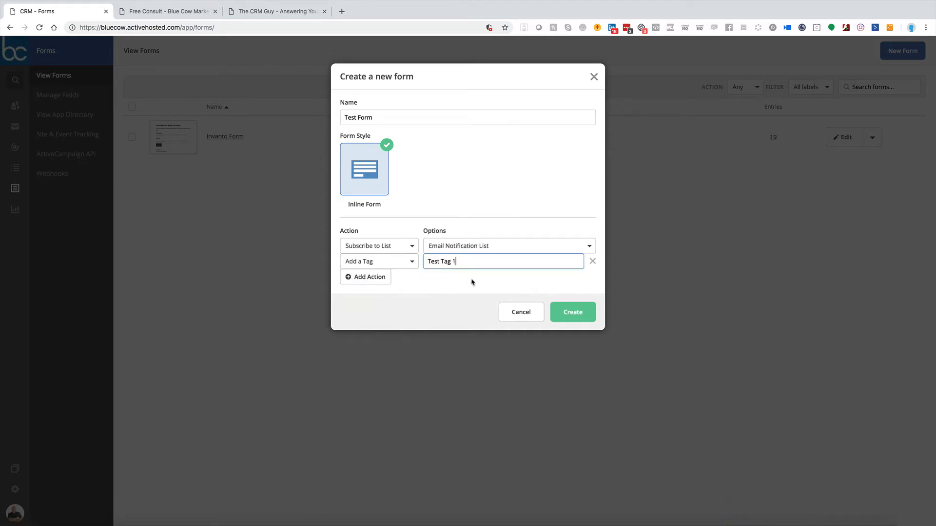
{"action": "left_click", "coordinate": [569, 313]}
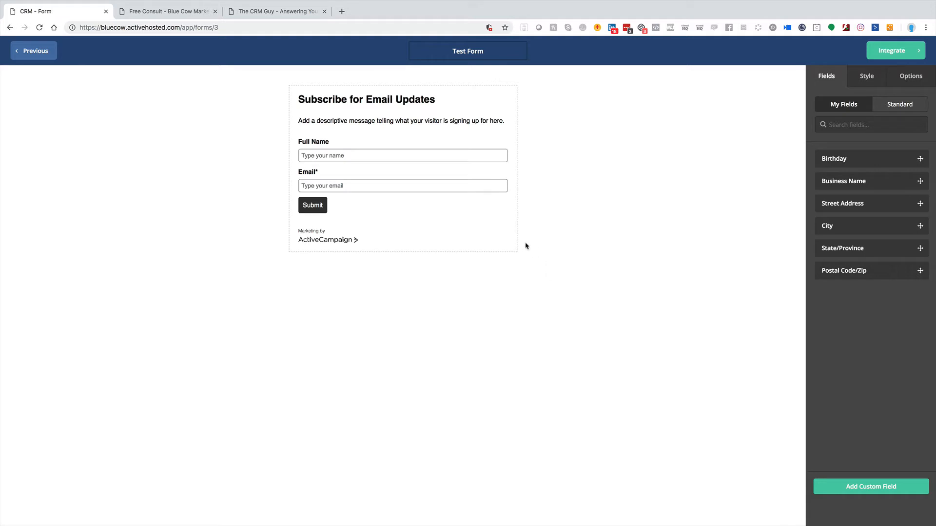
Step: Change the form's header text to "Join Our Newsletter"
{"action": "left_click", "coordinate": [442, 101]}
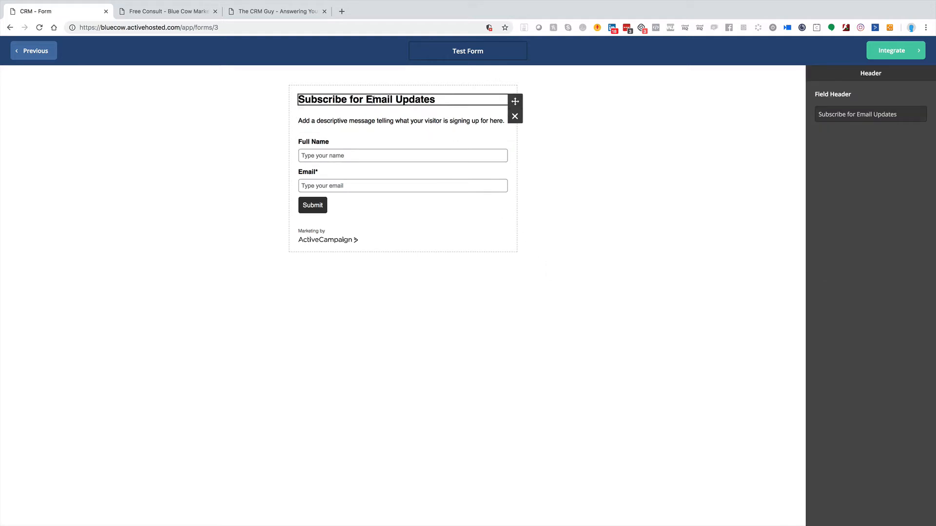
{"action": "left_click_drag", "start_coordinate": [896, 112], "coordinate": [637, 105]}
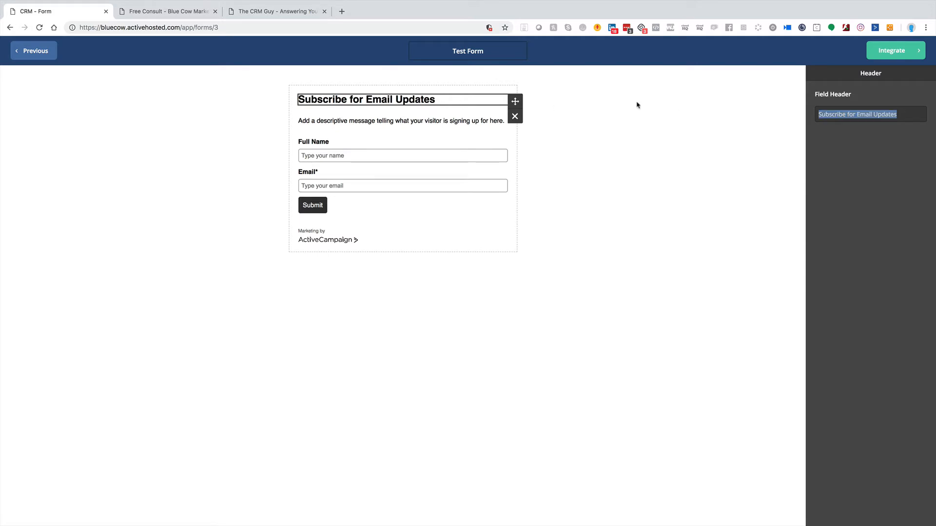
{"action": "type", "text": "Join Our N"}
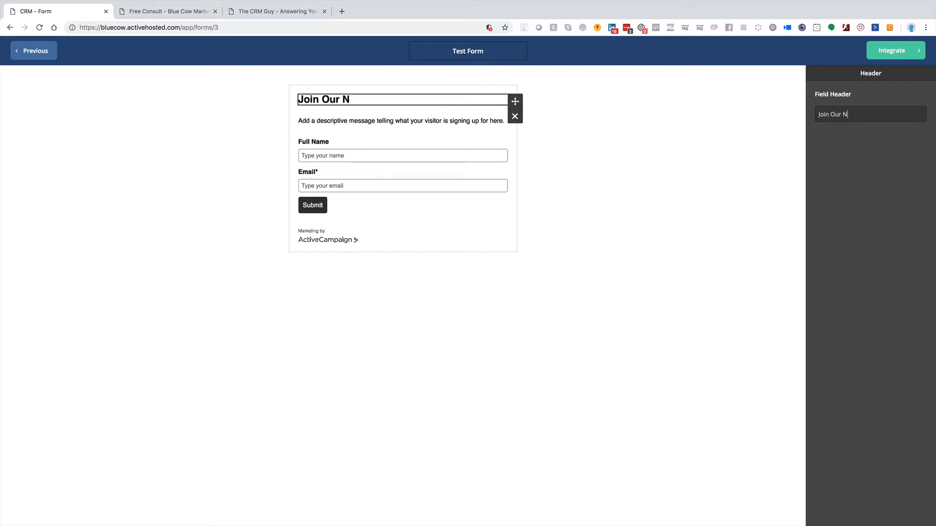
{"action": "type", "text": "ewsletter"}
Step: Replace the description text under the header with "Get our monthly newsletter directly to your inbox", keeping the paragraph tags
{"action": "left_click", "coordinate": [372, 127]}
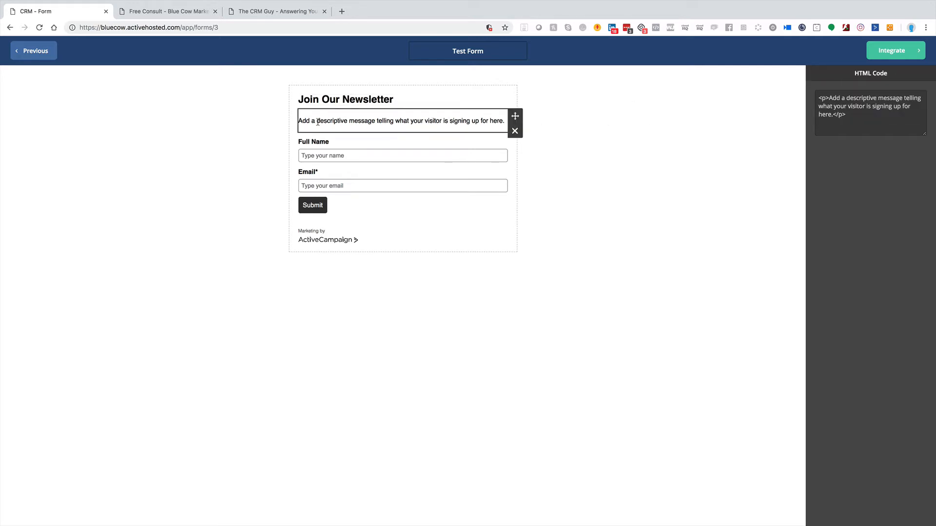
{"action": "left_click_drag", "start_coordinate": [828, 97], "coordinate": [819, 98]}
{"action": "left_click", "coordinate": [824, 98]}
{"action": "left_click_drag", "start_coordinate": [830, 98], "coordinate": [831, 114]}
{"action": "key", "text": "BackSpace"}
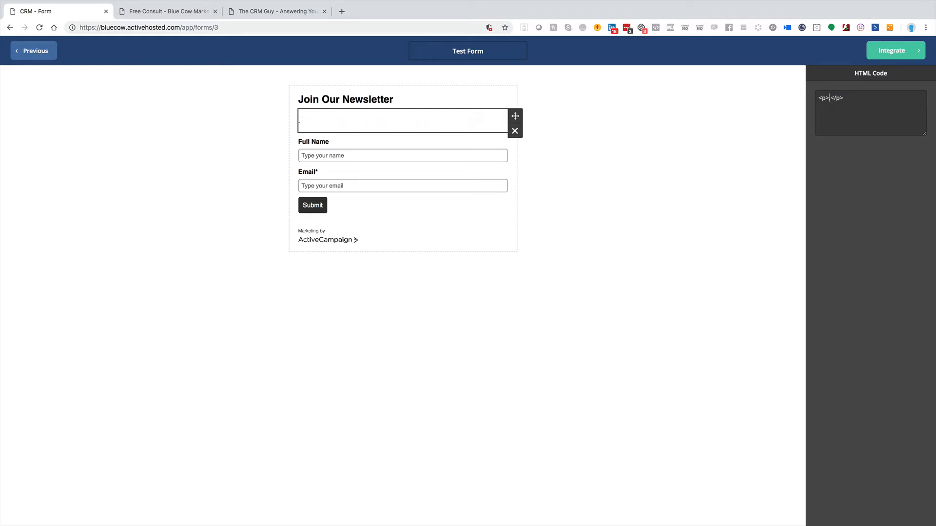
{"action": "type", "text": "Get ou"}
{"action": "key", "text": "BackSpace"}
{"action": "key", "text": "BackSpace"}
{"action": "type", "text": "our m"}
{"action": "type", "text": "onthly newslet"}
{"action": "type", "text": "ter direclty"}
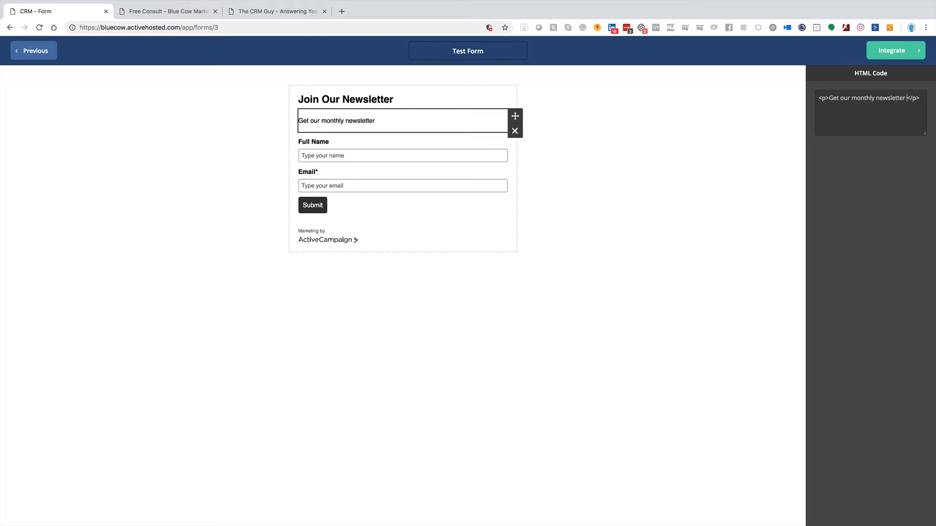
{"action": "key", "text": "BackSpace"}
{"action": "key", "text": "BackSpace"}
{"action": "key", "text": "BackSpace"}
{"action": "type", "text": "tly to your inbox"}
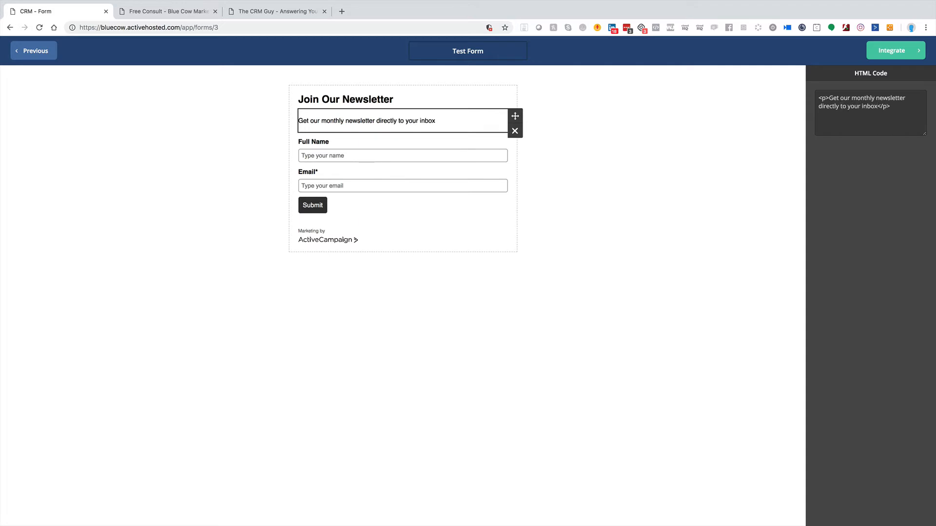
Step: Check the Full Name and Email field settings, and replace the Full Name field with the standard First Name field
{"action": "left_click", "coordinate": [376, 151]}
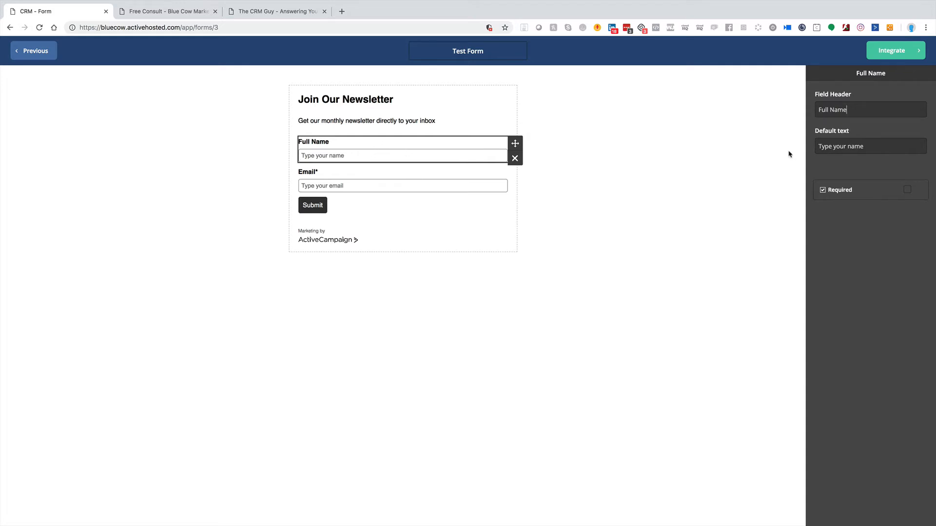
{"action": "left_click", "coordinate": [352, 181]}
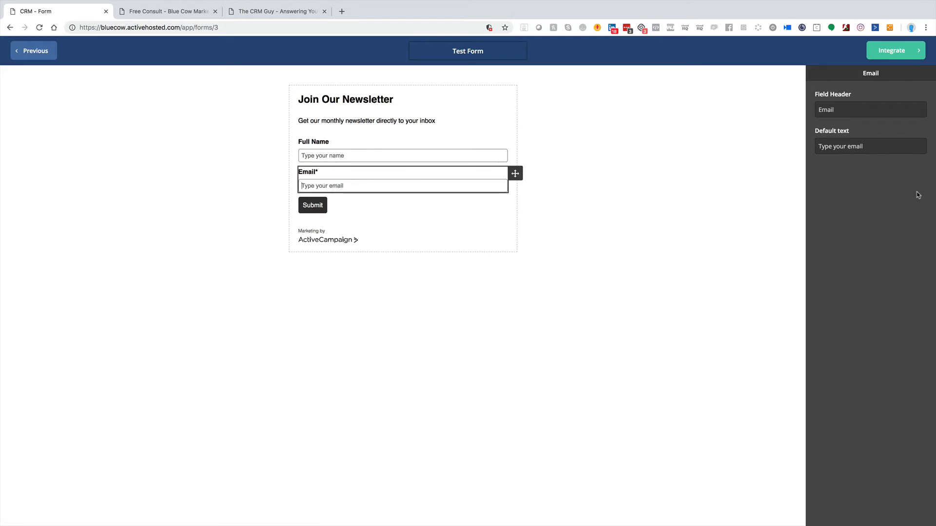
{"action": "left_click", "coordinate": [321, 242]}
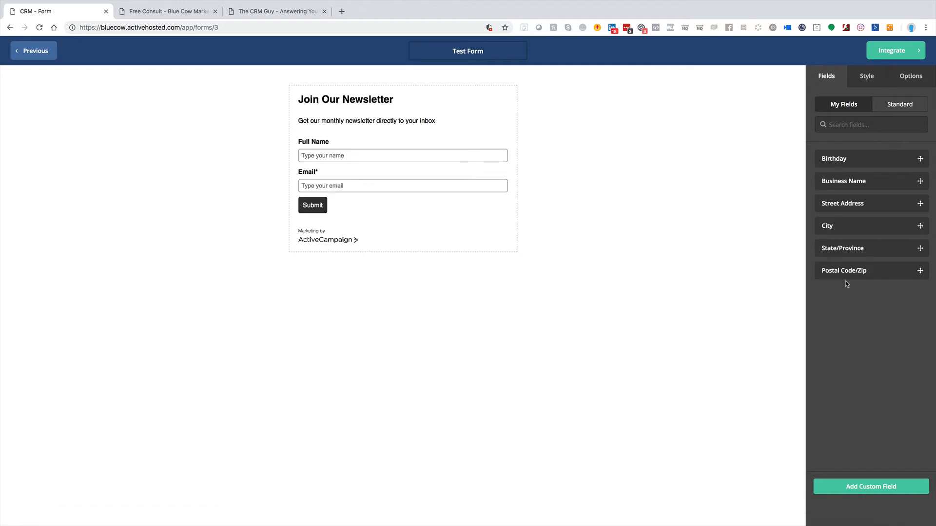
{"action": "left_click", "coordinate": [901, 105]}
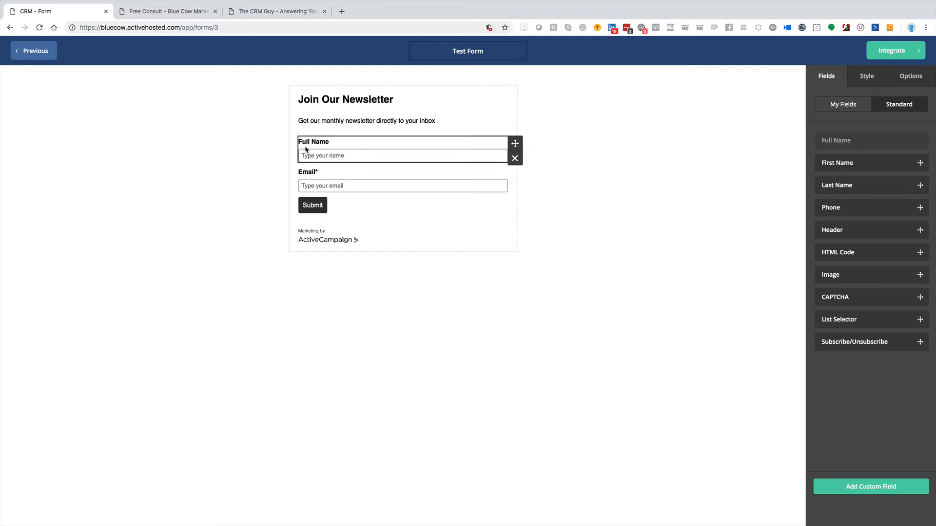
{"action": "left_click_drag", "start_coordinate": [837, 161], "coordinate": [354, 157]}
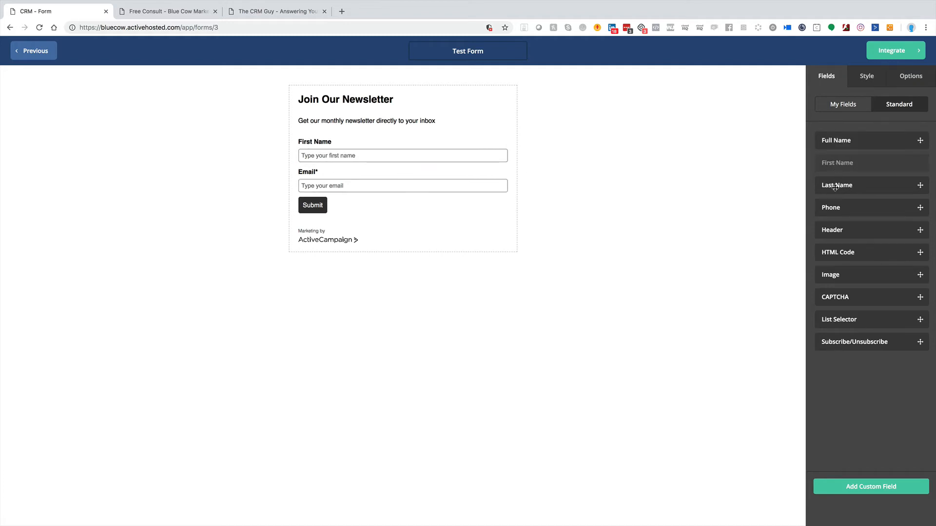
Step: Add the standard Phone field between First Name and Email and make it required
{"action": "left_click_drag", "start_coordinate": [834, 209], "coordinate": [356, 171]}
{"action": "left_click", "coordinate": [358, 173]}
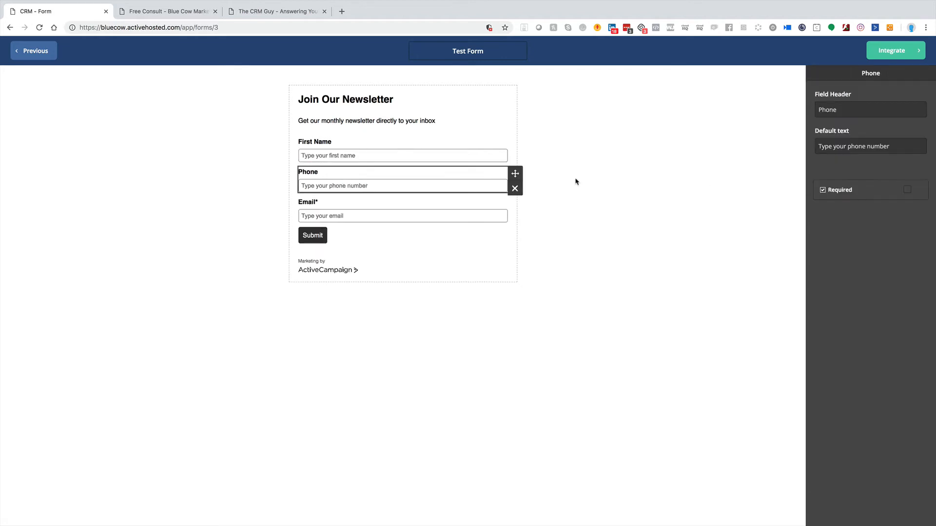
{"action": "left_click", "coordinate": [908, 190]}
{"action": "left_click", "coordinate": [527, 273]}
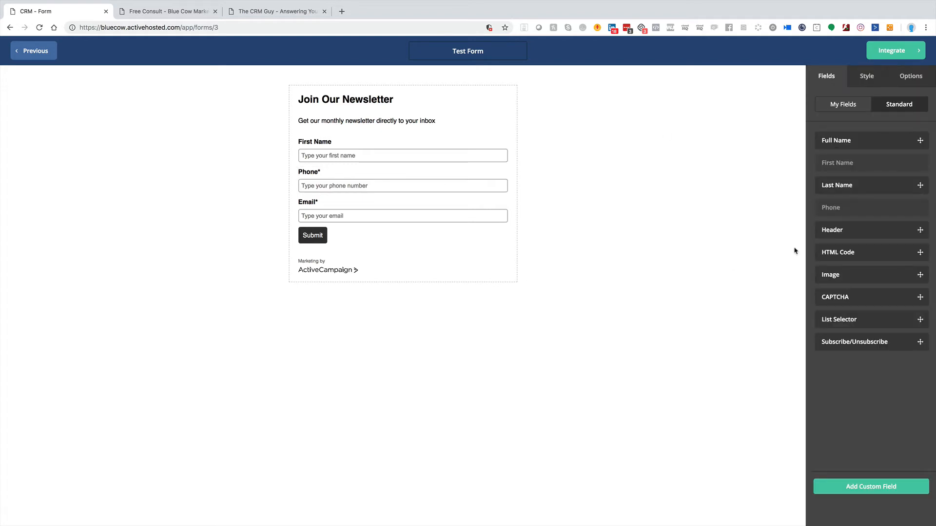
Step: Insert an image field above First Name using the bluecowmarketing-icon image, and remove that field again
{"action": "left_click_drag", "start_coordinate": [837, 277], "coordinate": [349, 136]}
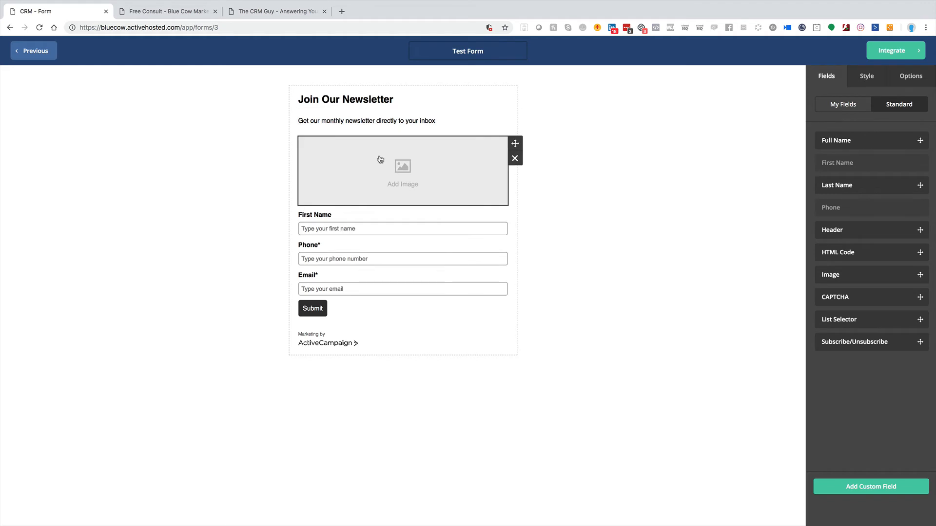
{"action": "left_click", "coordinate": [370, 146]}
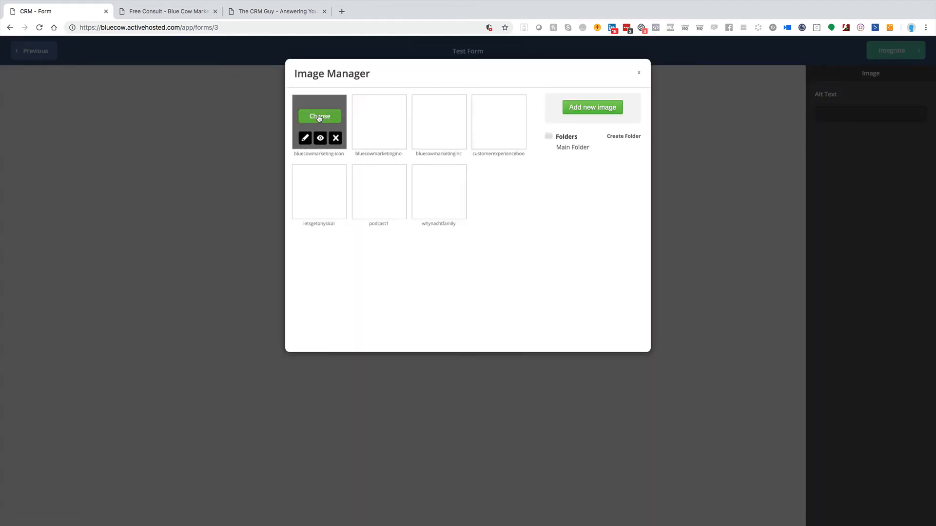
{"action": "left_click", "coordinate": [319, 117]}
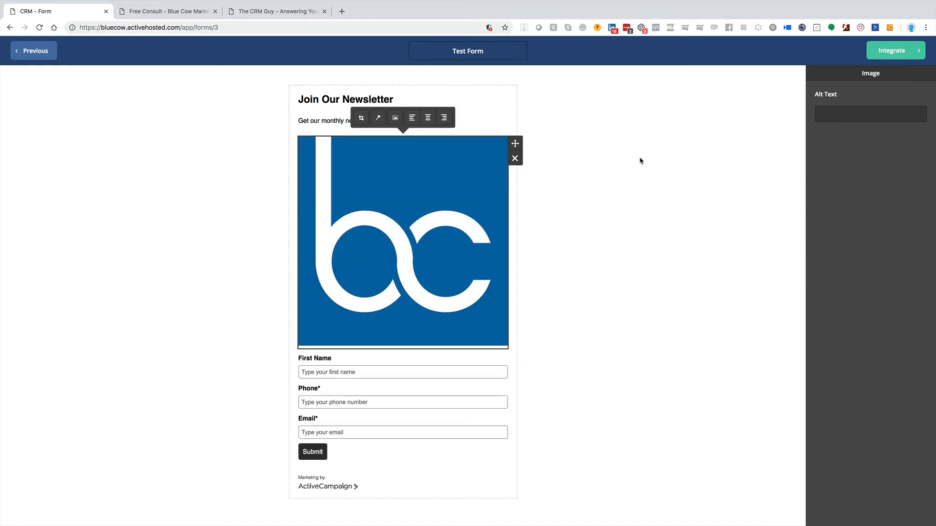
{"action": "left_click", "coordinate": [516, 160]}
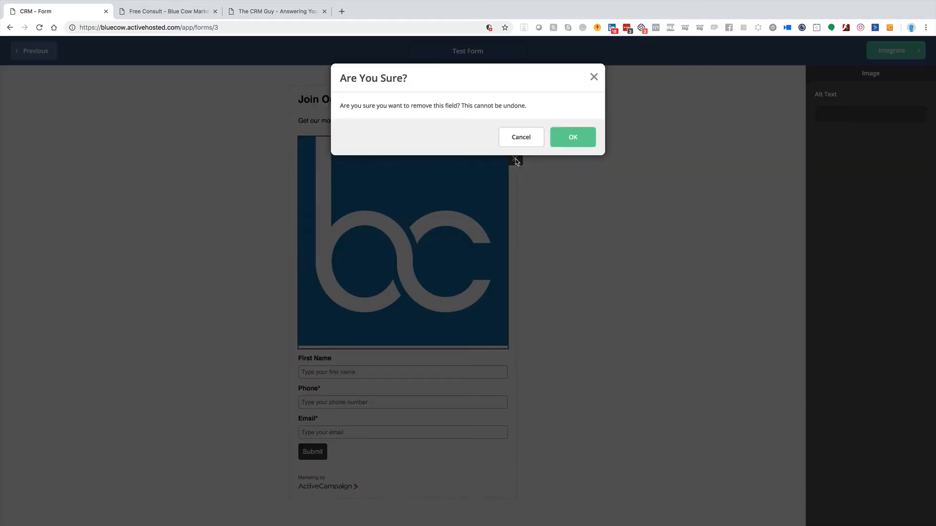
{"action": "left_click", "coordinate": [585, 137]}
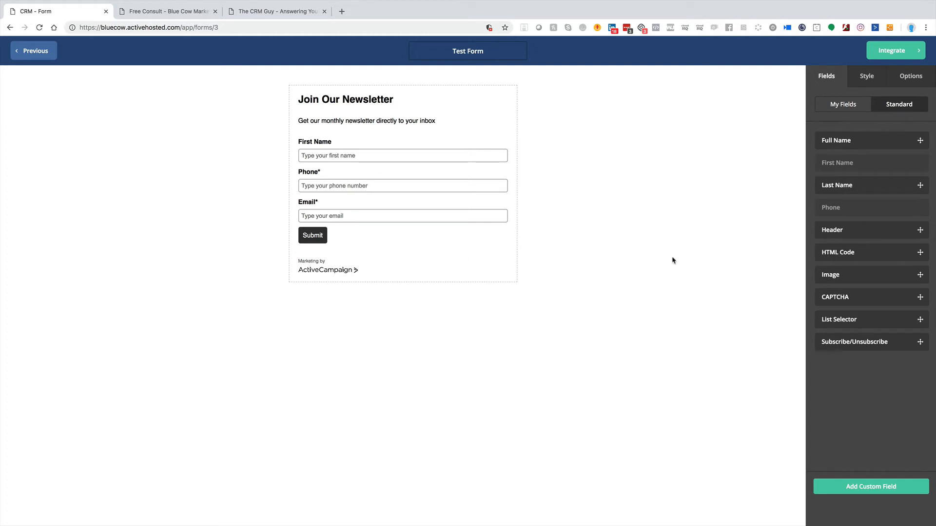
Step: Look over the form's submit options and style settings, and turn off AC Branding
{"action": "left_click", "coordinate": [912, 77]}
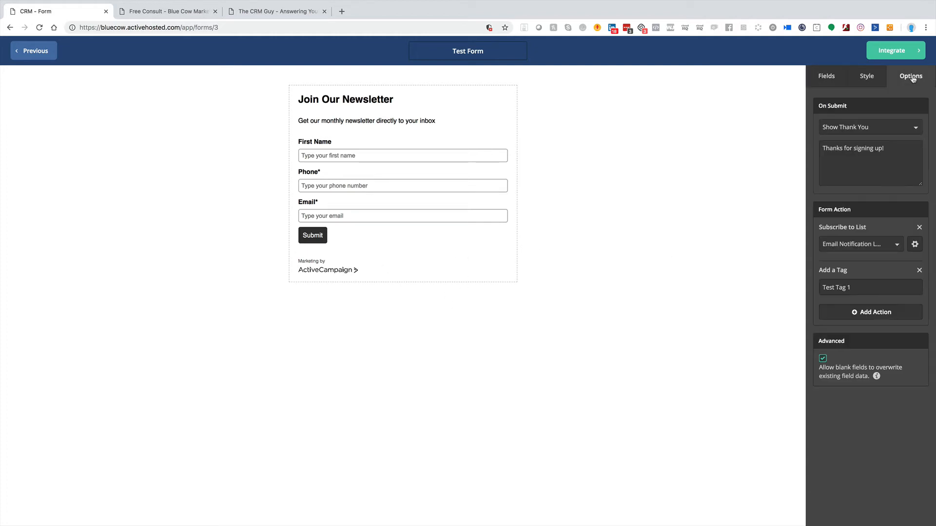
{"action": "left_click", "coordinate": [868, 77]}
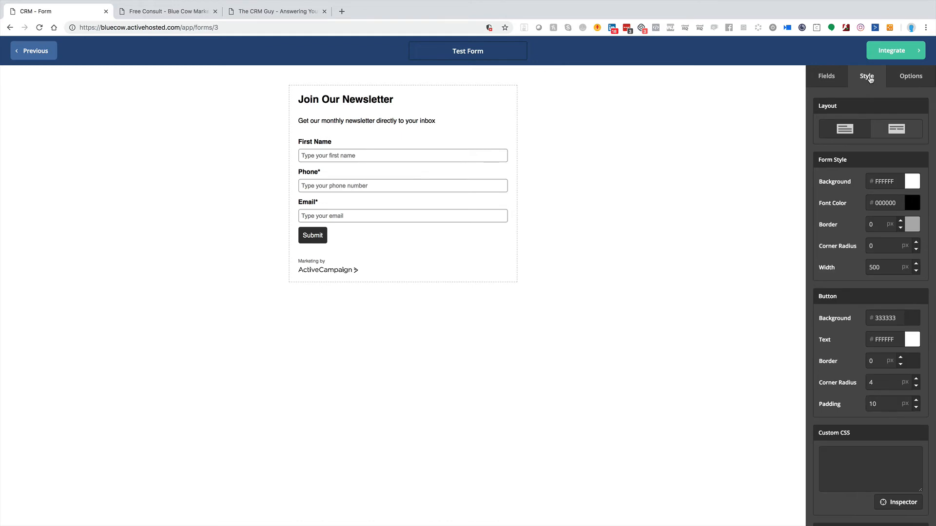
{"action": "scroll", "coordinate": [845, 346], "scroll_direction": "down", "scroll_amount": 1}
{"action": "scroll", "coordinate": [845, 346], "scroll_direction": "down", "scroll_amount": 2}
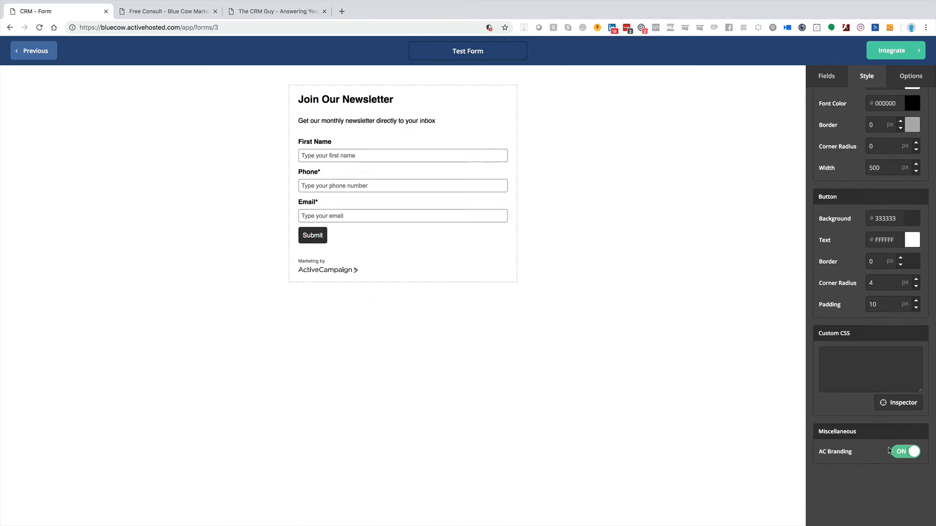
{"action": "left_click", "coordinate": [899, 453]}
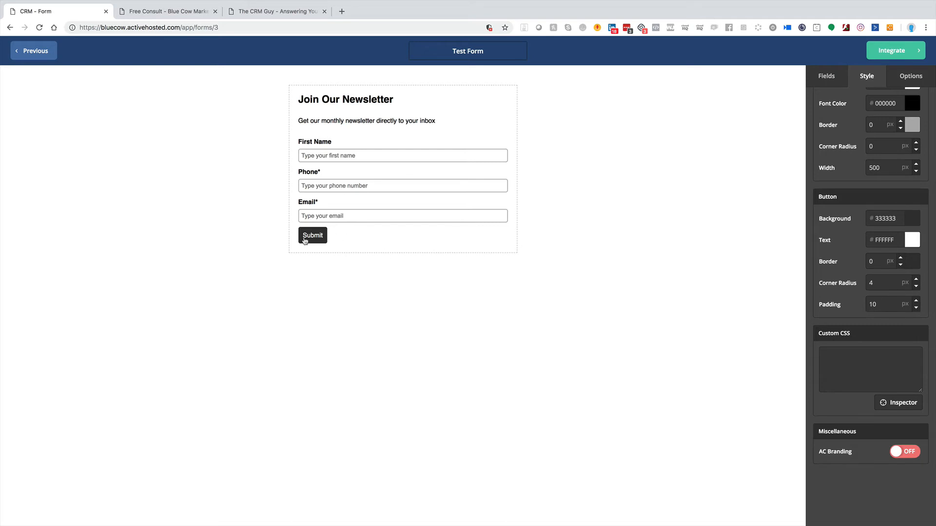
Step: Change the form's submit button text to "Get On The List"
{"action": "left_click", "coordinate": [306, 238]}
{"action": "left_click_drag", "start_coordinate": [840, 78], "coordinate": [760, 80]}
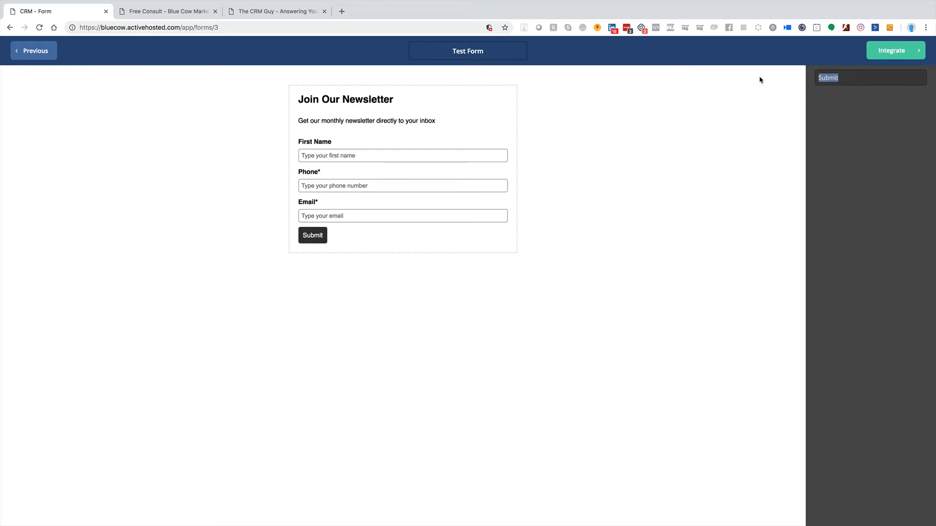
{"action": "key", "text": "BackSpace"}
{"action": "type", "text": "Get On The List"}
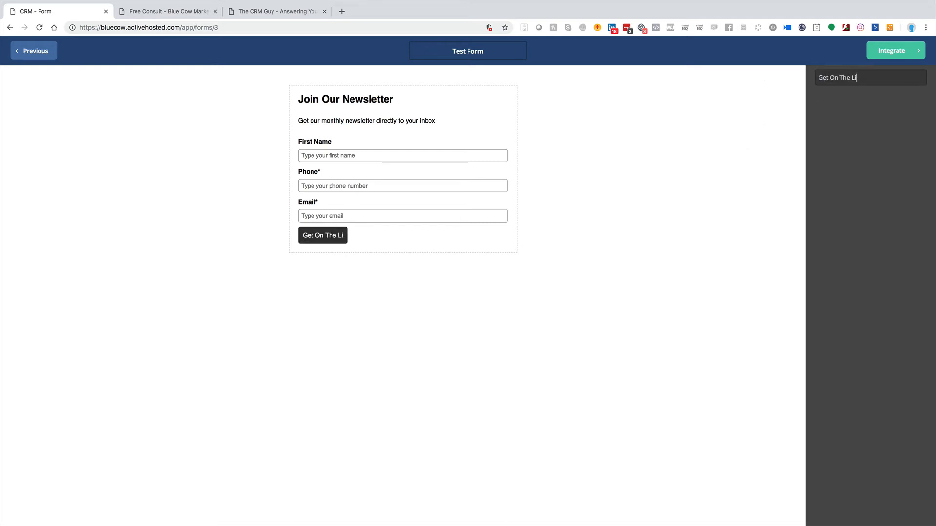
{"action": "left_click", "coordinate": [383, 287]}
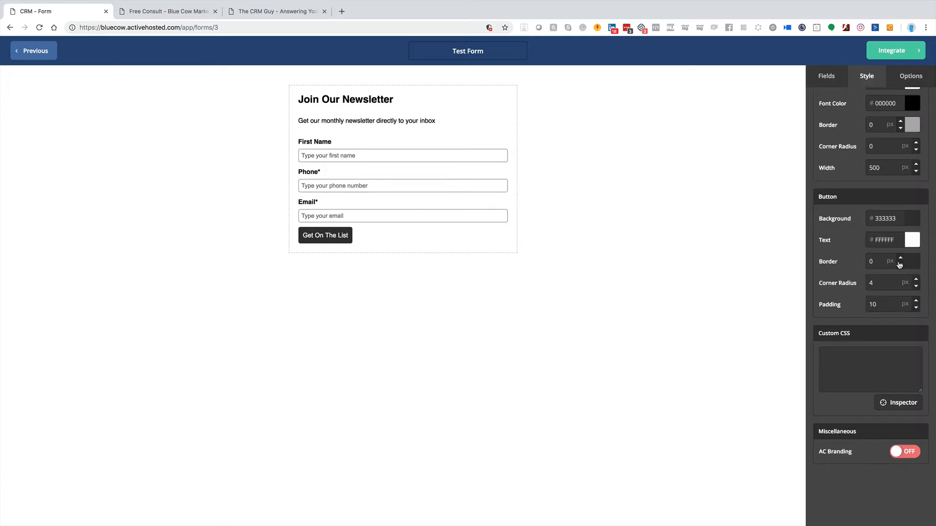
Step: Set the button's background color to dark red, B31919
{"action": "left_click", "coordinate": [909, 226]}
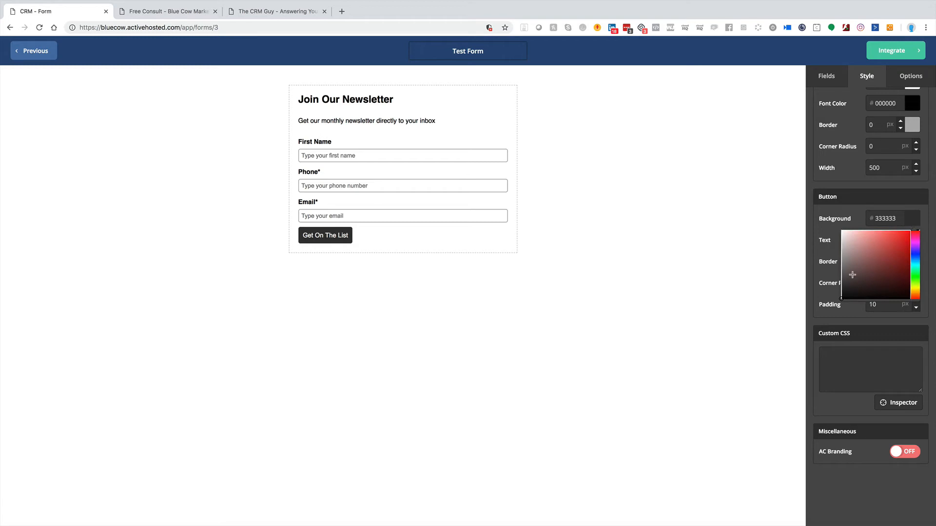
{"action": "left_click_drag", "start_coordinate": [851, 273], "coordinate": [900, 252]}
{"action": "left_click", "coordinate": [708, 244]}
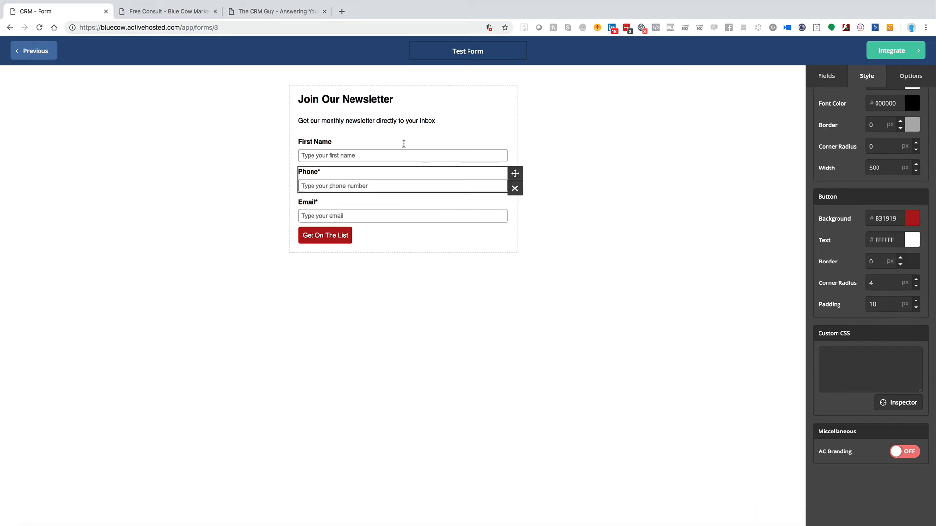
Step: Proceed to the form's integration options and select the whole Simple Embed code
{"action": "left_click", "coordinate": [897, 52]}
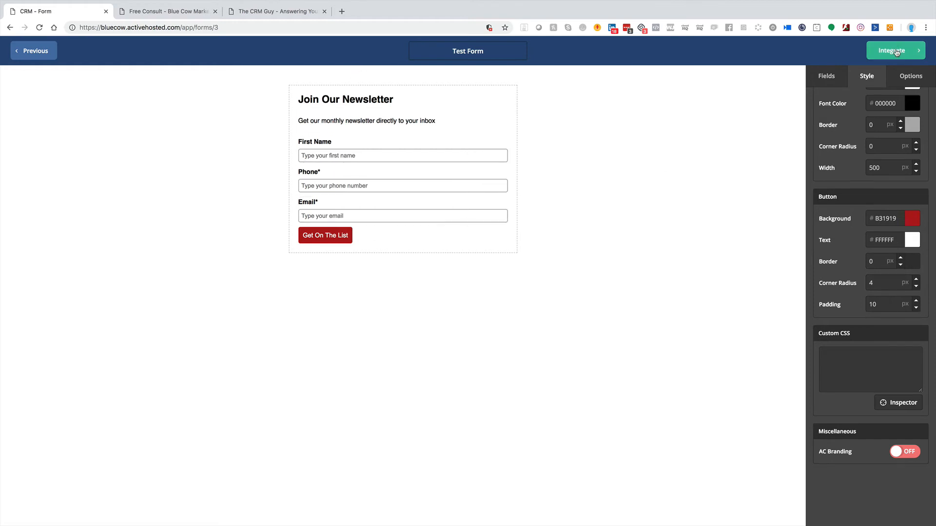
{"action": "left_click", "coordinate": [484, 190]}
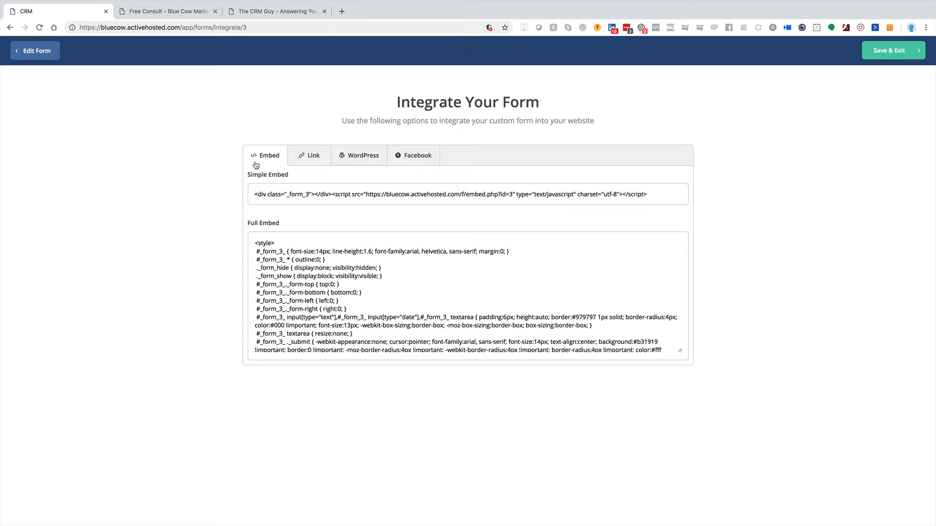
{"action": "left_click", "coordinate": [255, 193]}
{"action": "left_click_drag", "start_coordinate": [255, 193], "coordinate": [688, 208]}
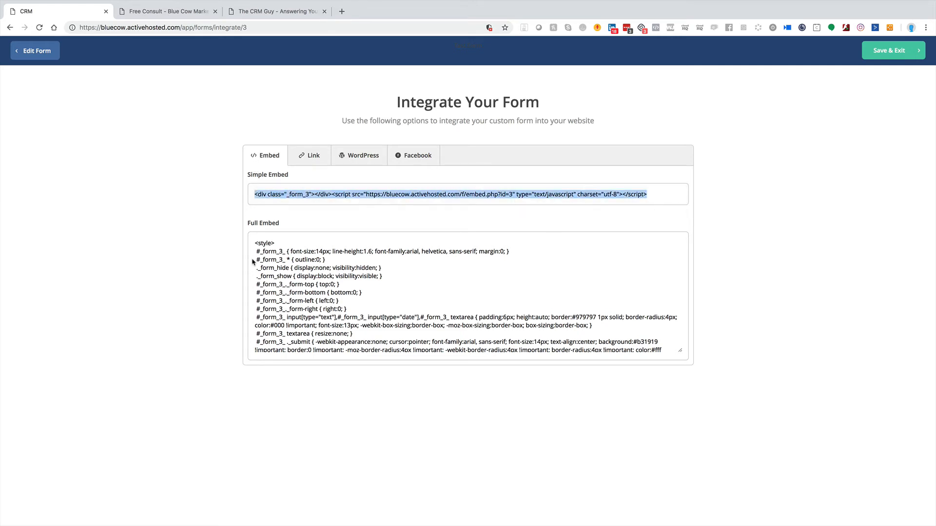
Step: Copy the form's share link and open it in a new browser tab to preview the form
{"action": "left_click", "coordinate": [314, 160]}
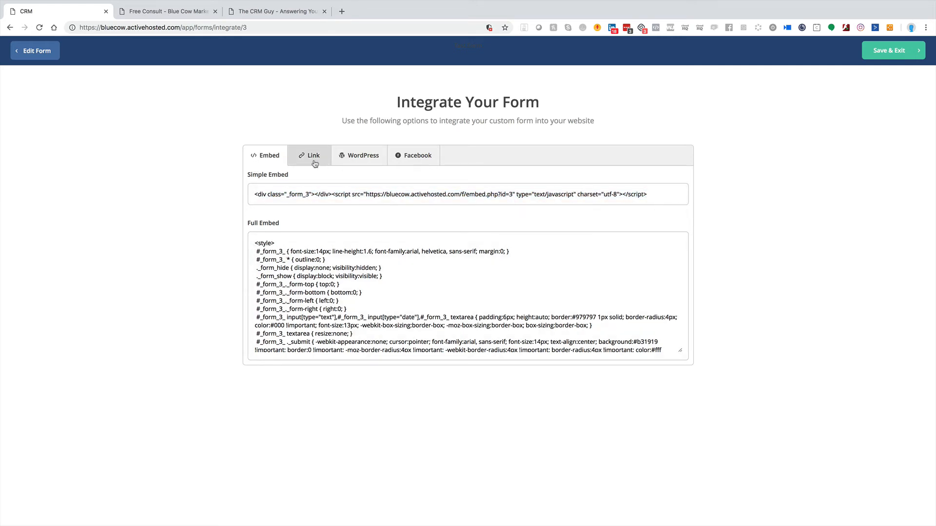
{"action": "left_click", "coordinate": [349, 193]}
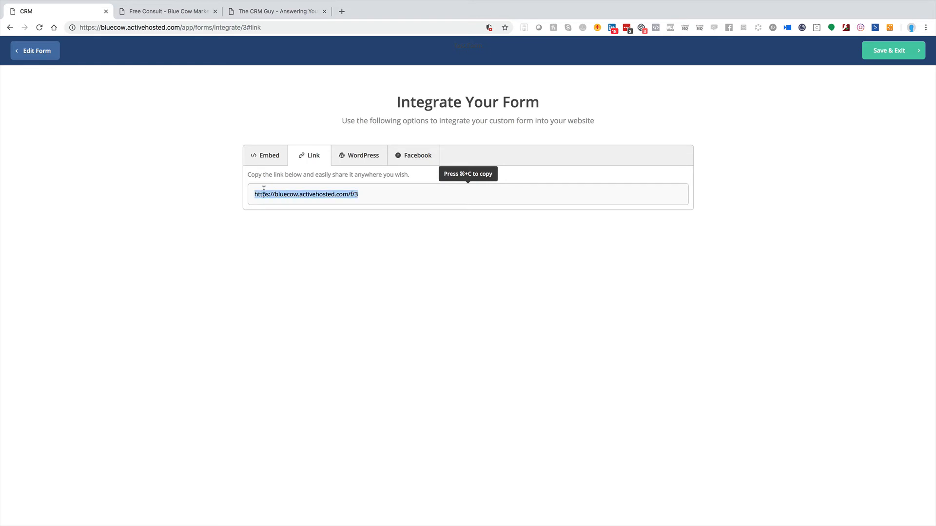
{"action": "type", "text": "https://bluecow.activehosted.com/f/3"}
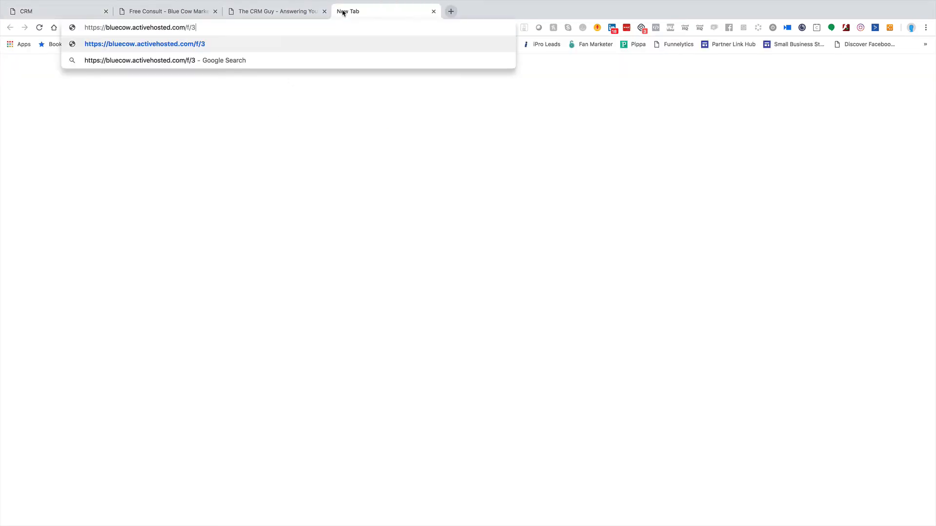
{"action": "key", "text": "Return"}
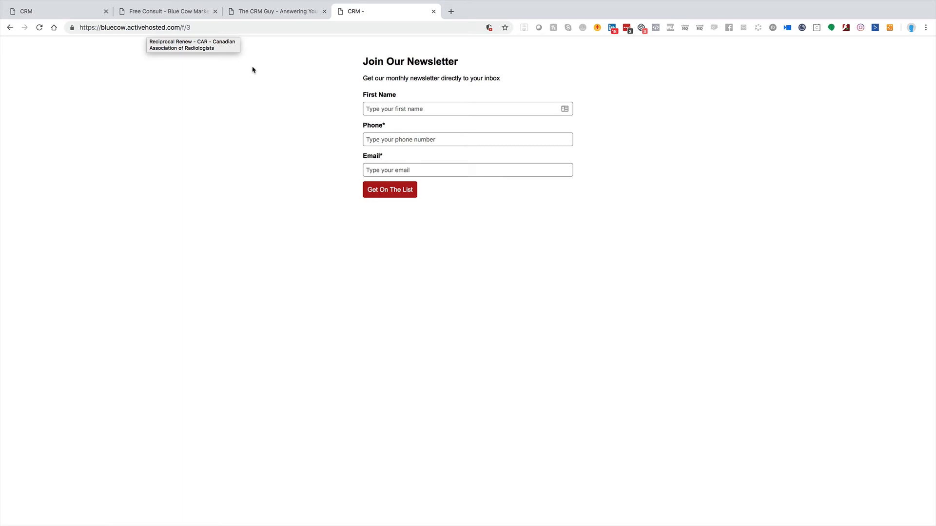
Step: Glance at The CRM Guy website, and return to the integration page to review the WordPress and Facebook options
{"action": "left_click", "coordinate": [253, 13]}
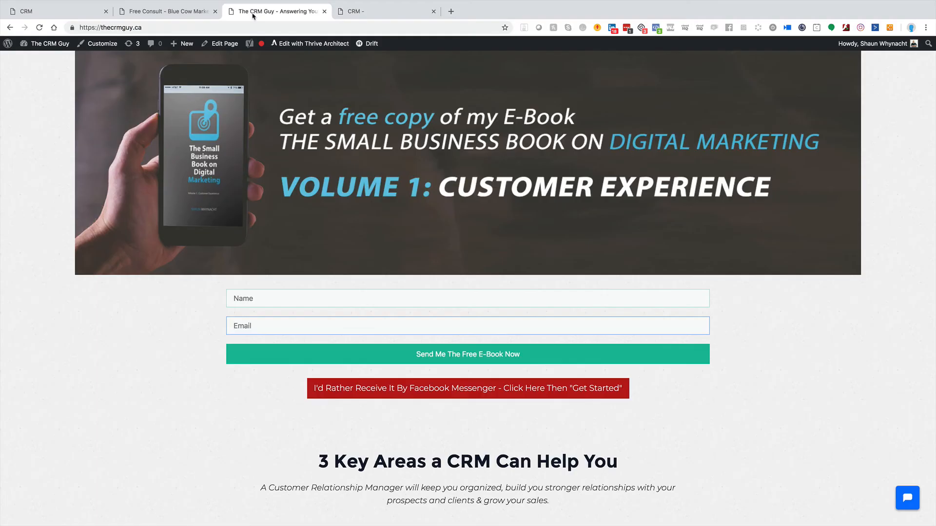
{"action": "left_click", "coordinate": [55, 13]}
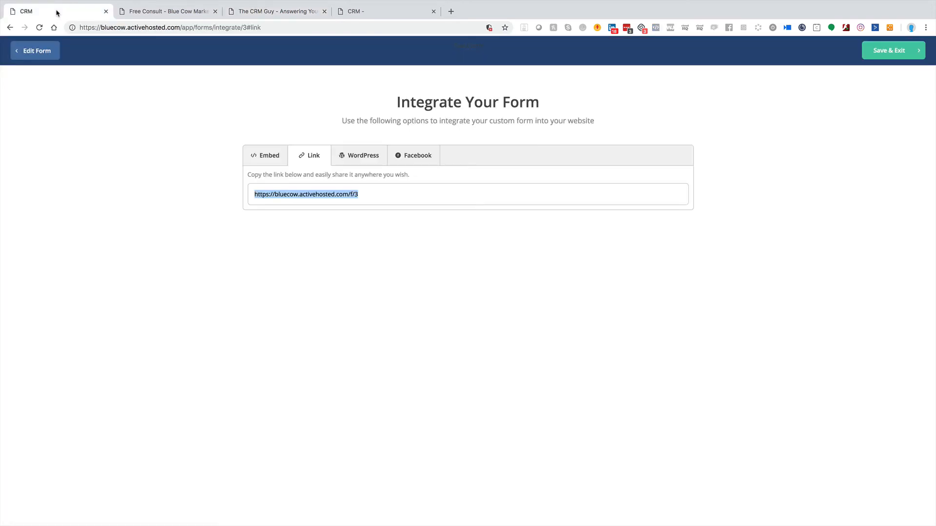
{"action": "left_click", "coordinate": [365, 156]}
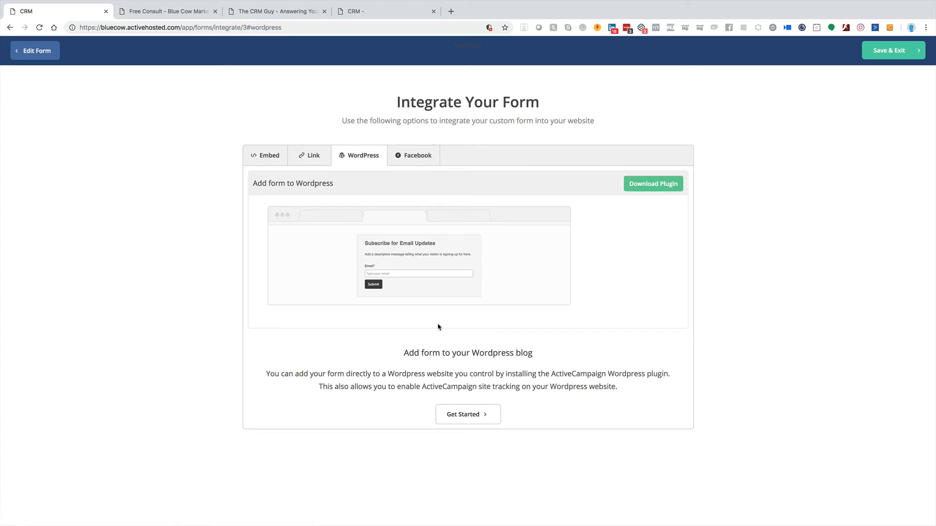
{"action": "left_click", "coordinate": [410, 157]}
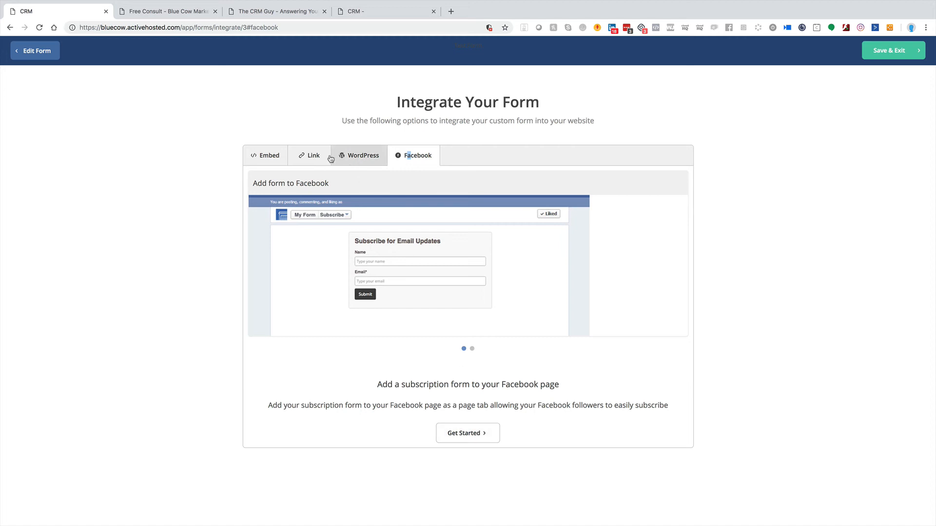
Step: Return to the form's embed code, and save and exit the form
{"action": "left_click", "coordinate": [266, 155]}
{"action": "left_click", "coordinate": [285, 194]}
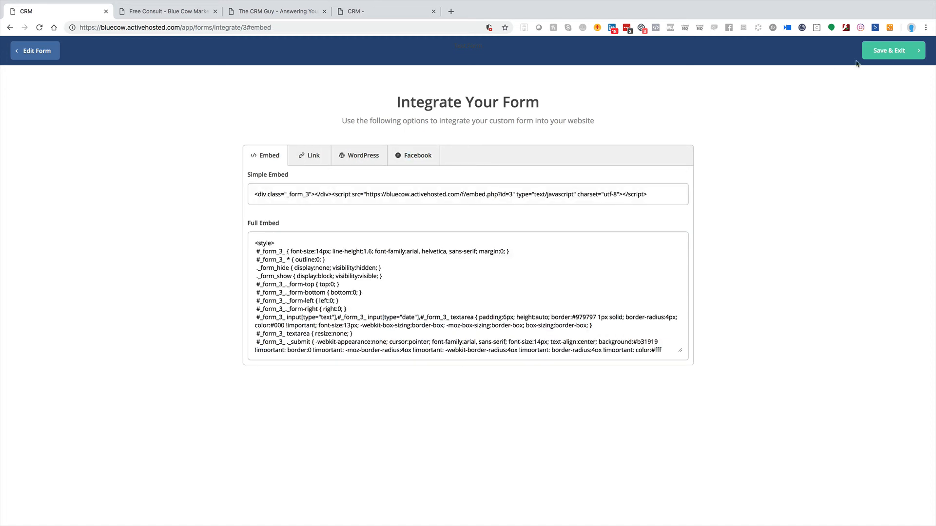
{"action": "left_click", "coordinate": [892, 50]}
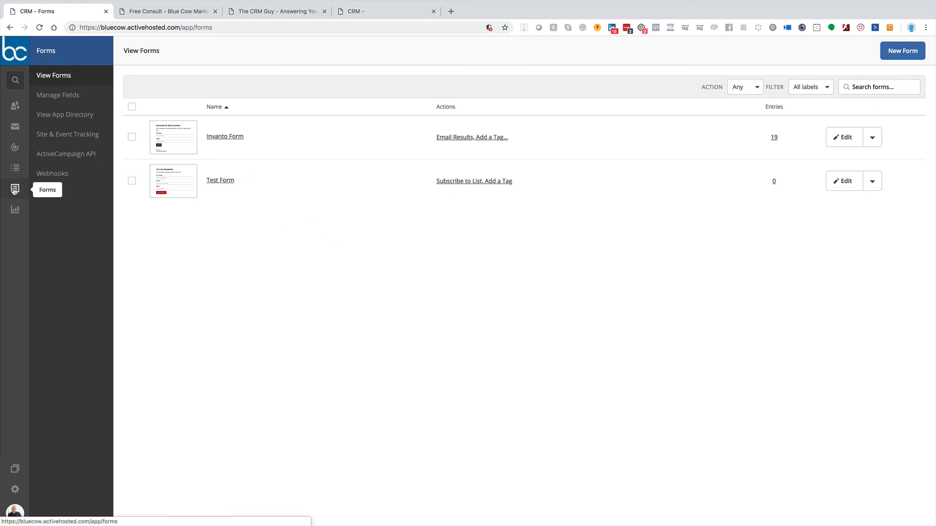
Step: Review the account's managed fields and the types offered for a new custom field, without adding one
{"action": "left_click", "coordinate": [58, 95]}
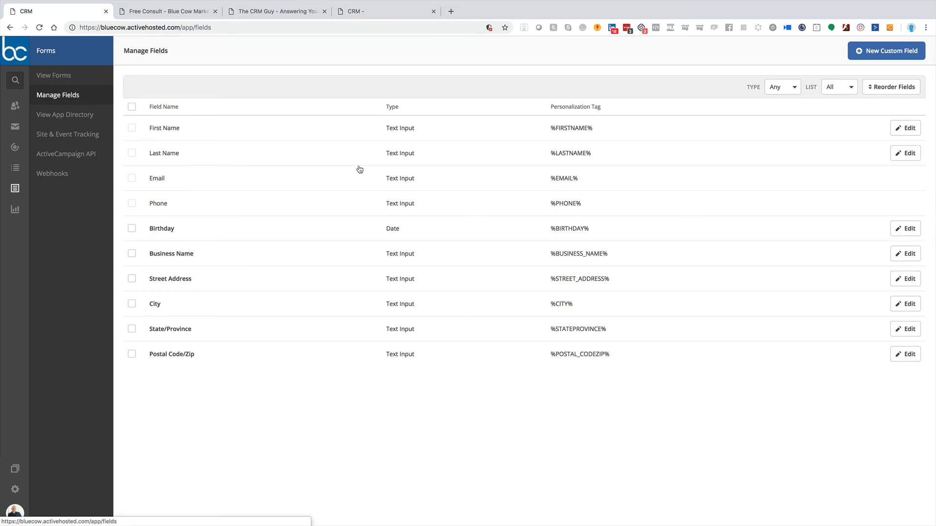
{"action": "left_click", "coordinate": [886, 51]}
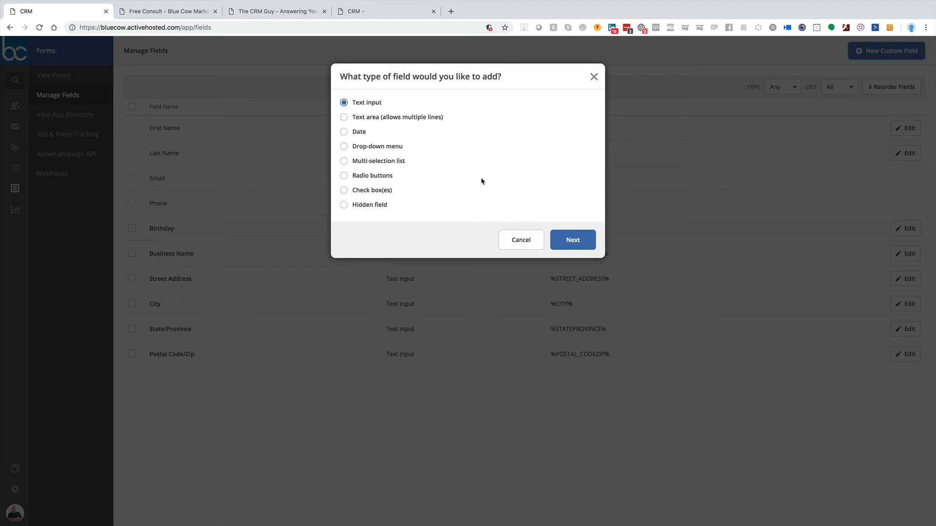
{"action": "left_click", "coordinate": [518, 244]}
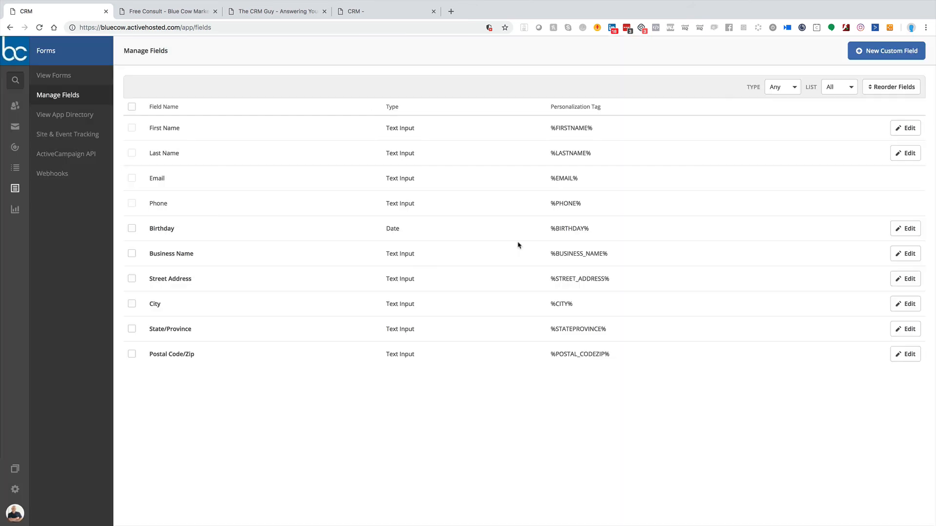